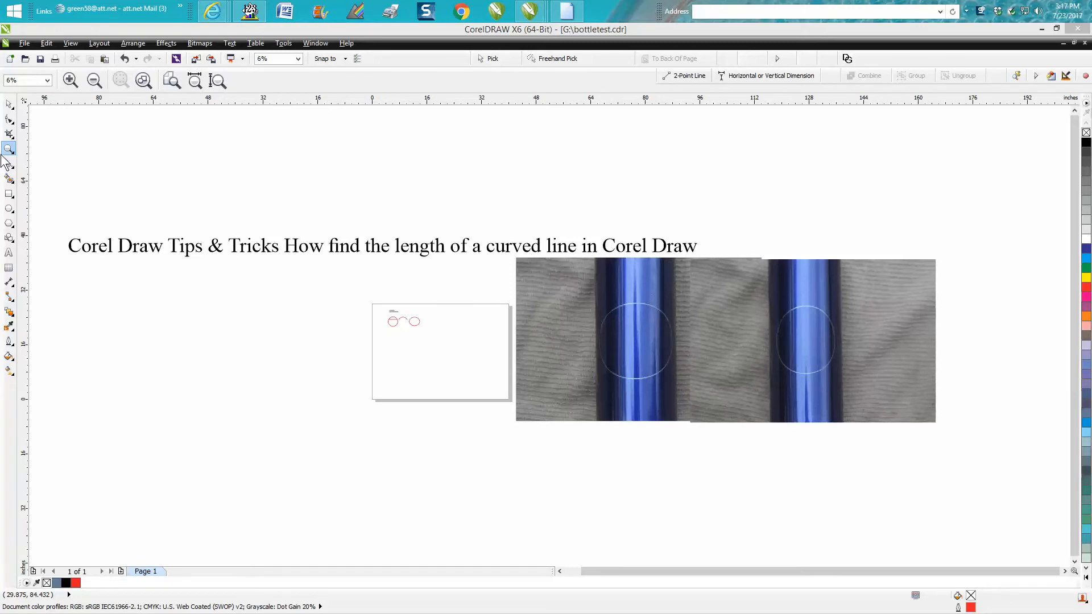
Step: Examine the engraved circles in both bottle photos, and inspect the sizes of the chord line and the arc drawn on the page
left_click_drag(588, 257, 858, 438)
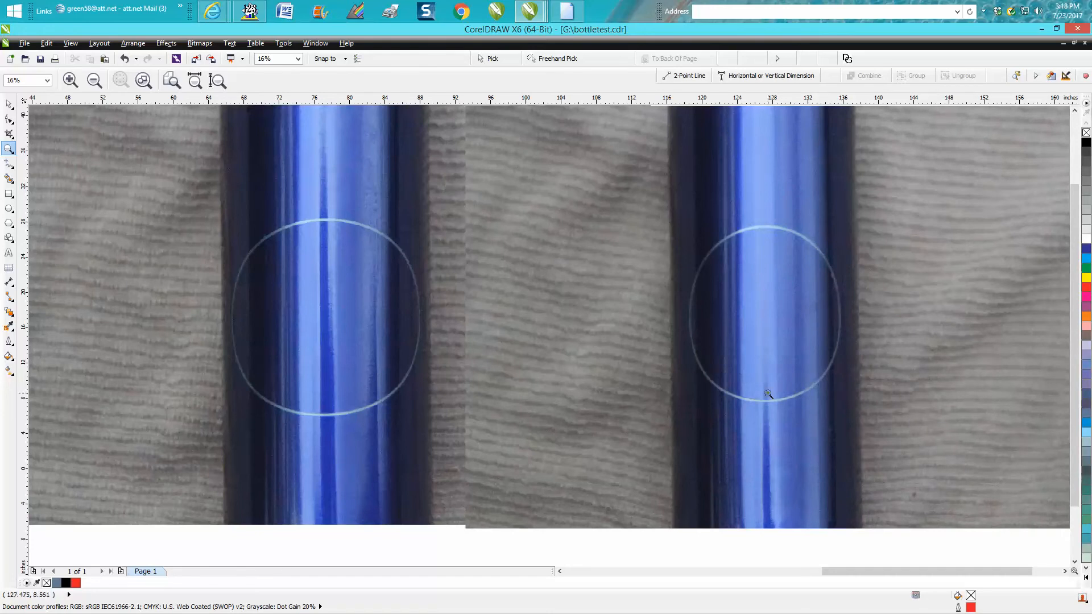
right_click(771, 273)
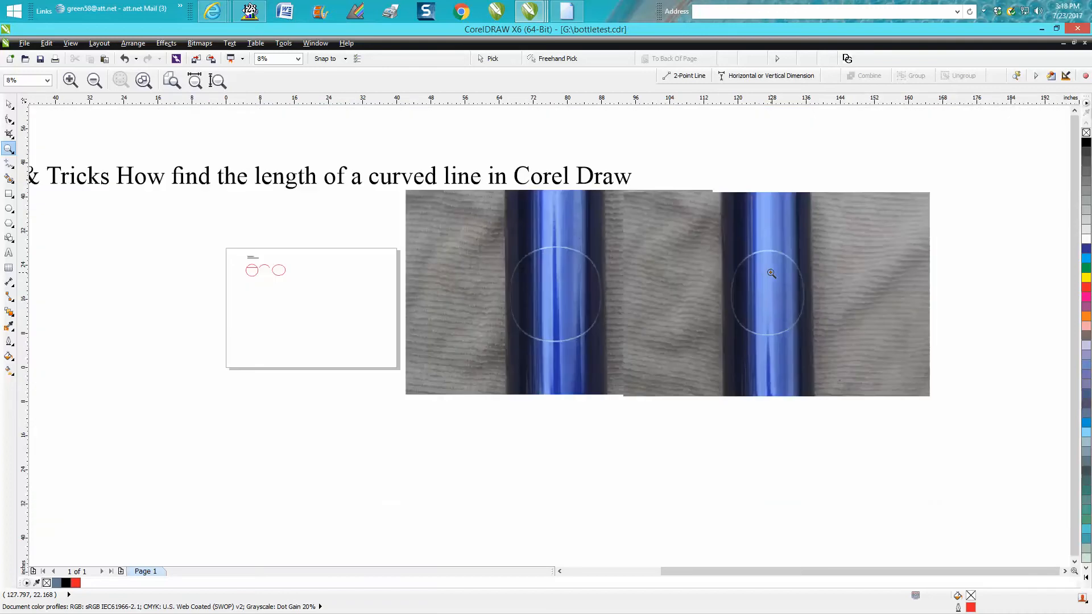
scroll(610, 297, "up", 2)
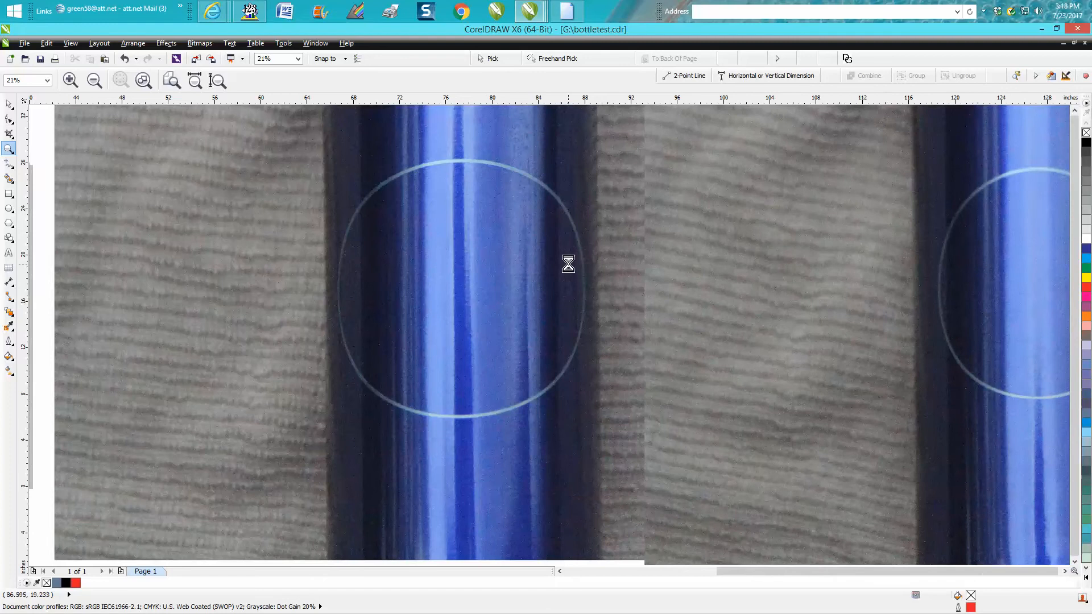
scroll(565, 261, "down", 3)
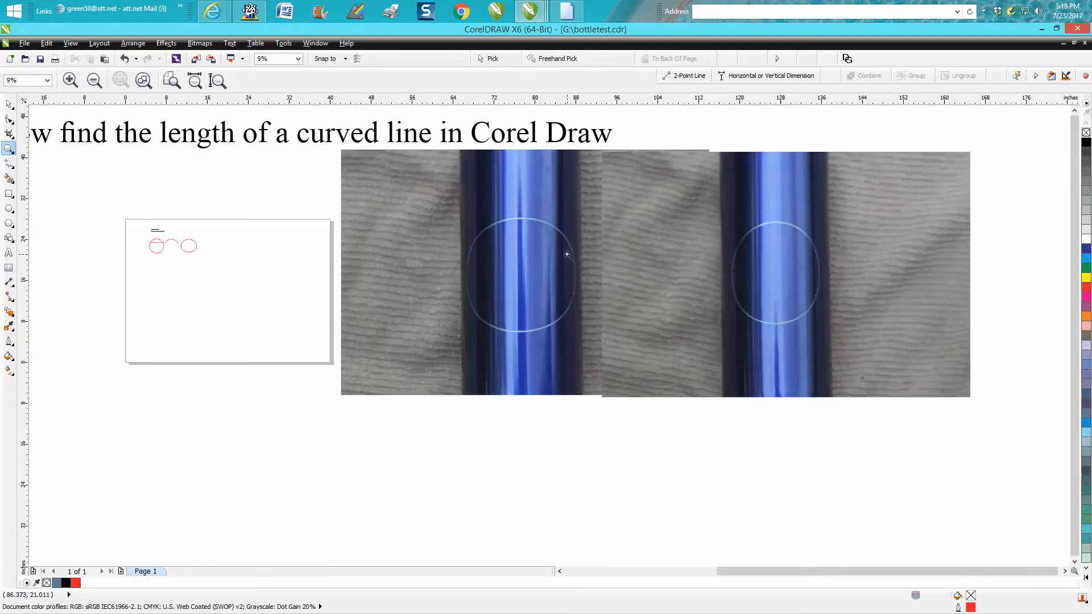
left_click_drag(123, 215, 249, 277)
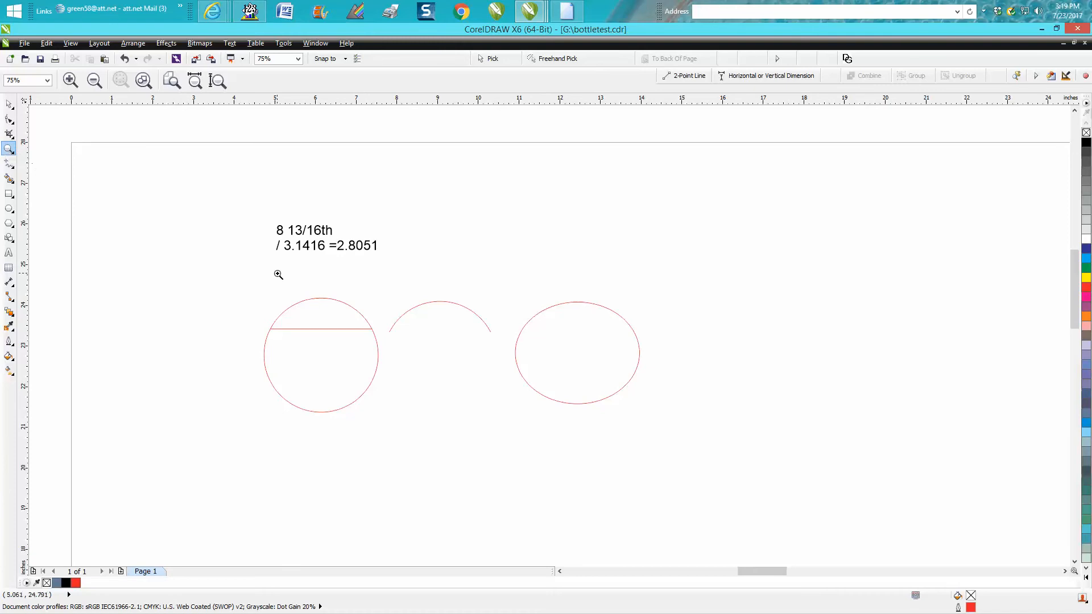
left_click_drag(235, 278, 658, 434)
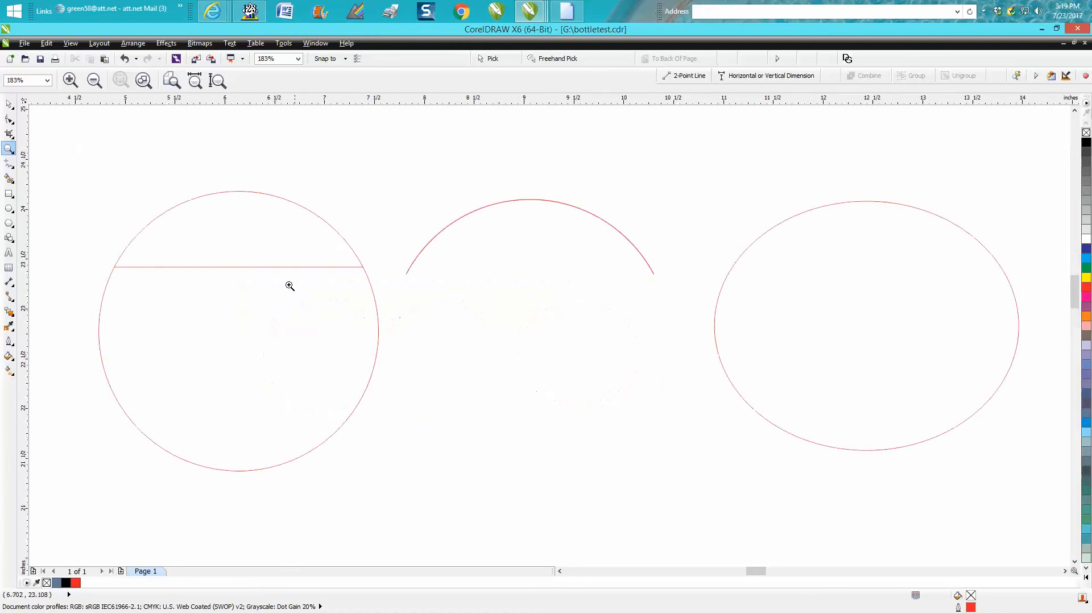
left_click(8, 104)
left_click(219, 266)
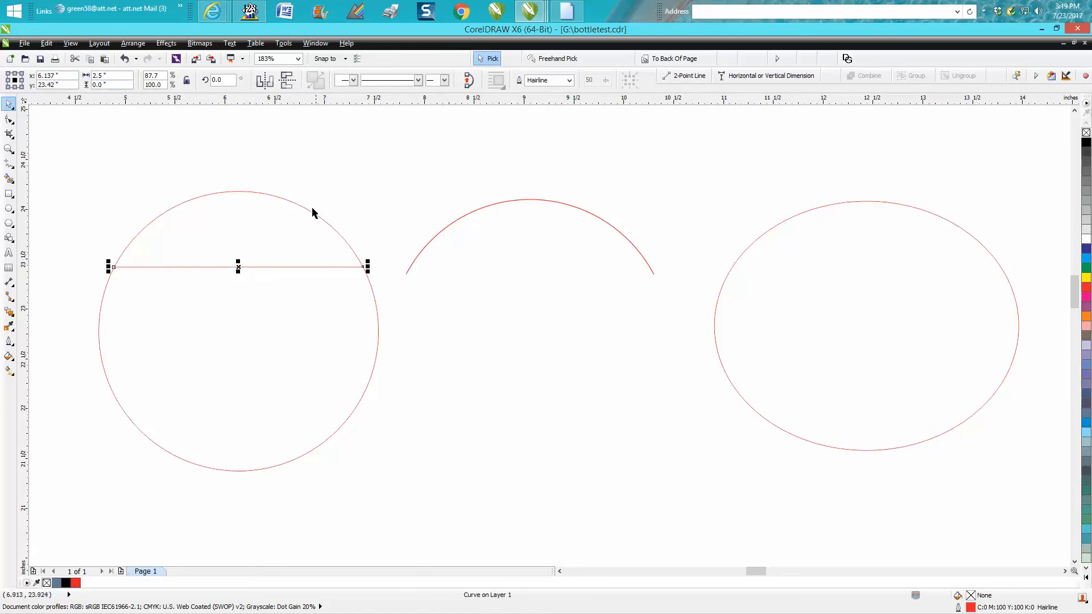
left_click(461, 216)
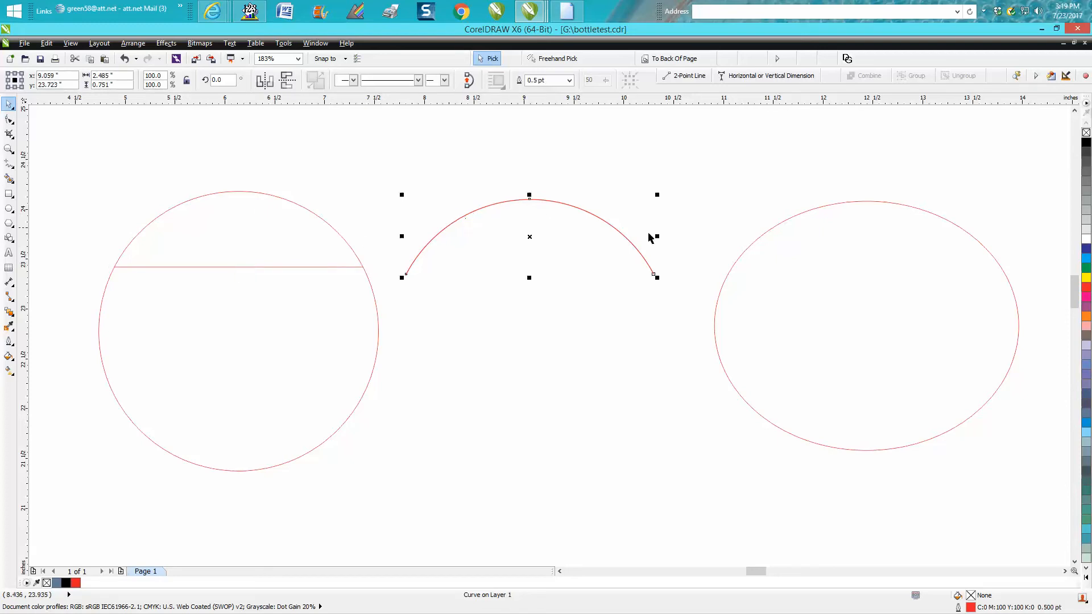
Step: Set the rotation angle of the red ellipse beside the arc to 90 degrees
left_click(777, 227)
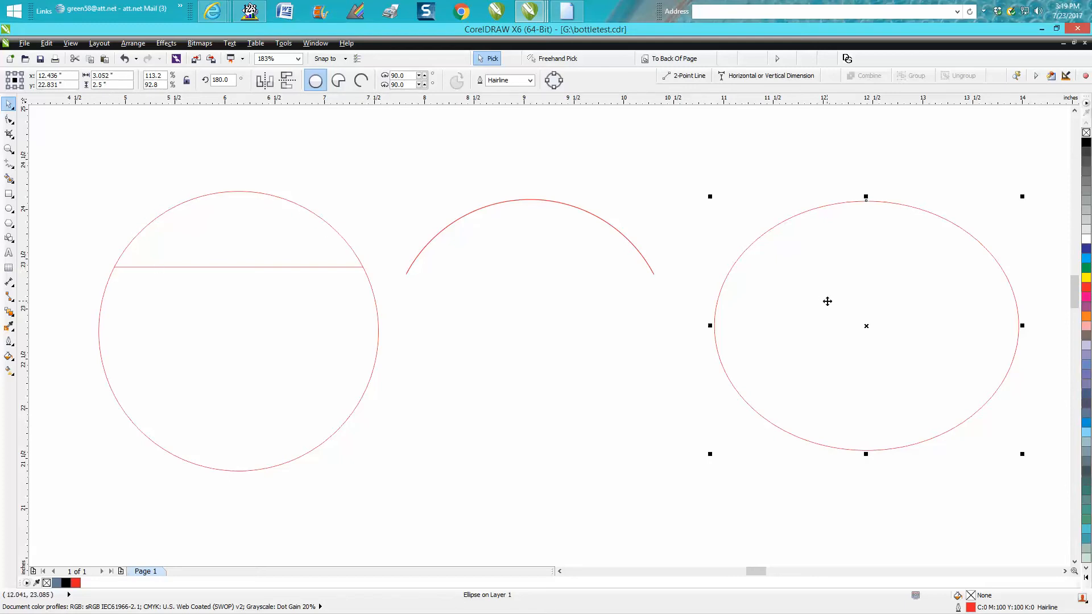
scroll(824, 305, "down", 2)
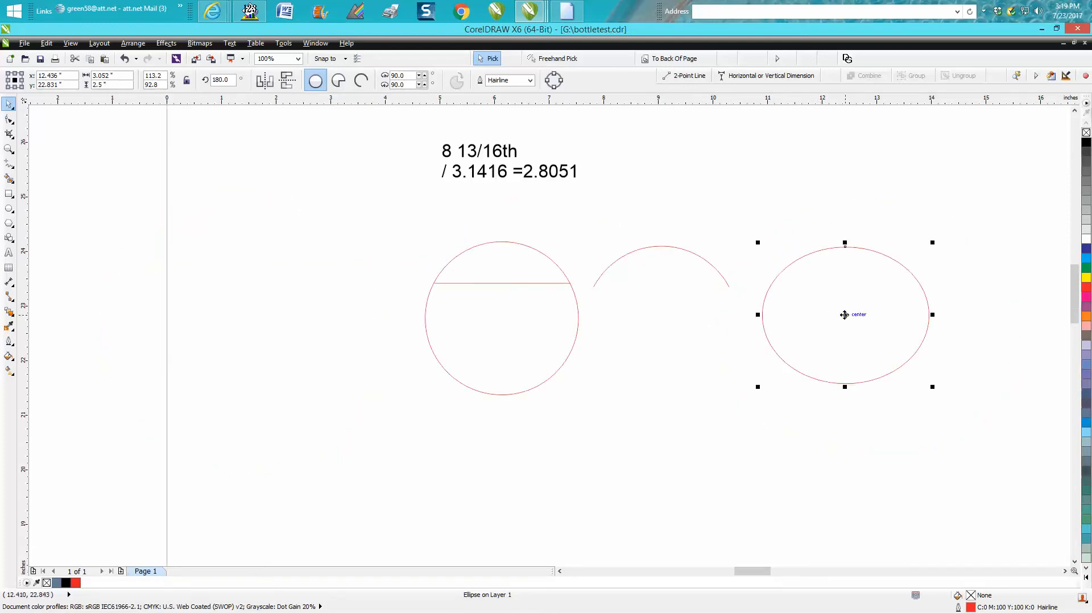
left_click(222, 80)
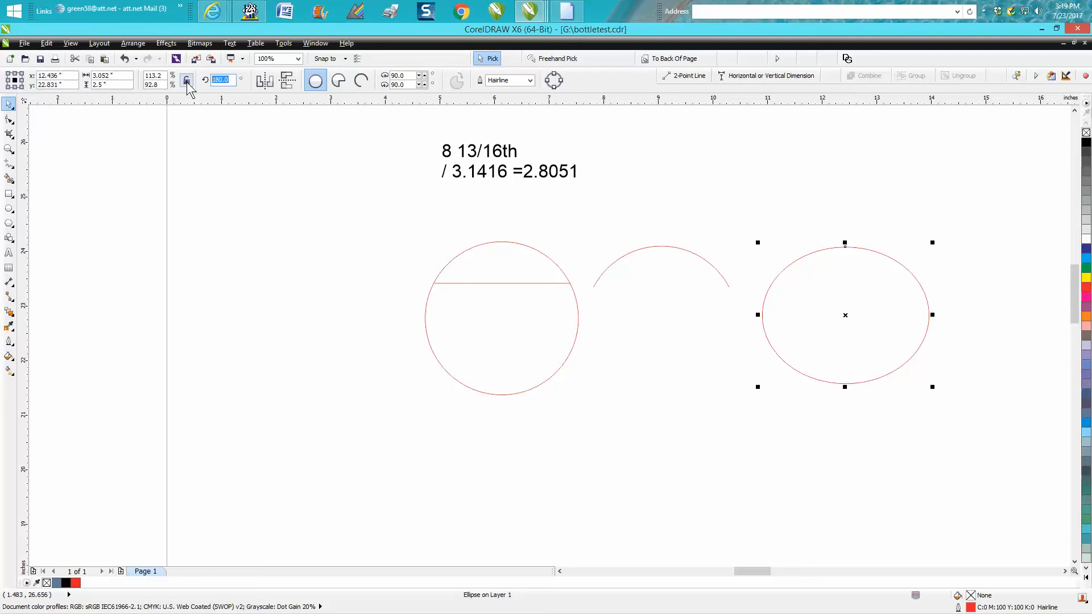
type("90")
key("Return")
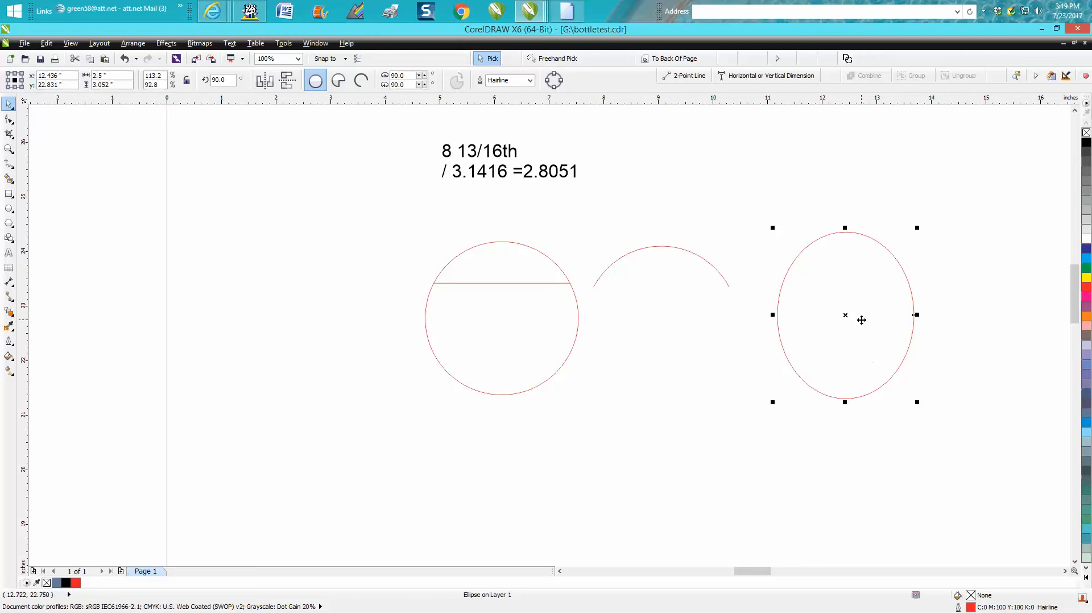
Step: Compare the rotated ellipse and the other shapes on the page with the circles in the two bottle photos
scroll(851, 315, "down", 2)
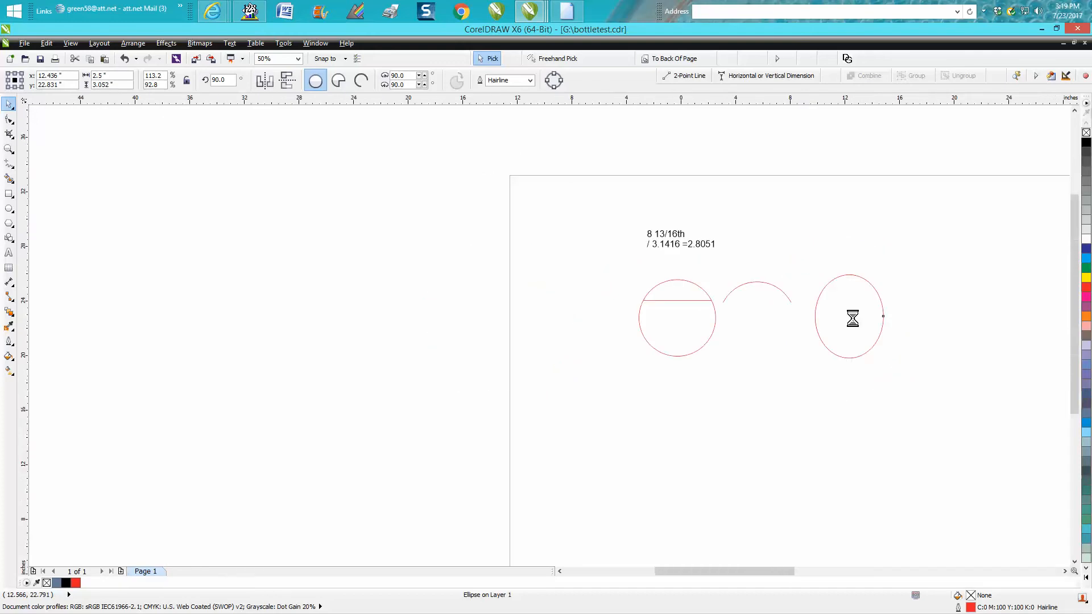
left_click_drag(781, 571, 843, 570)
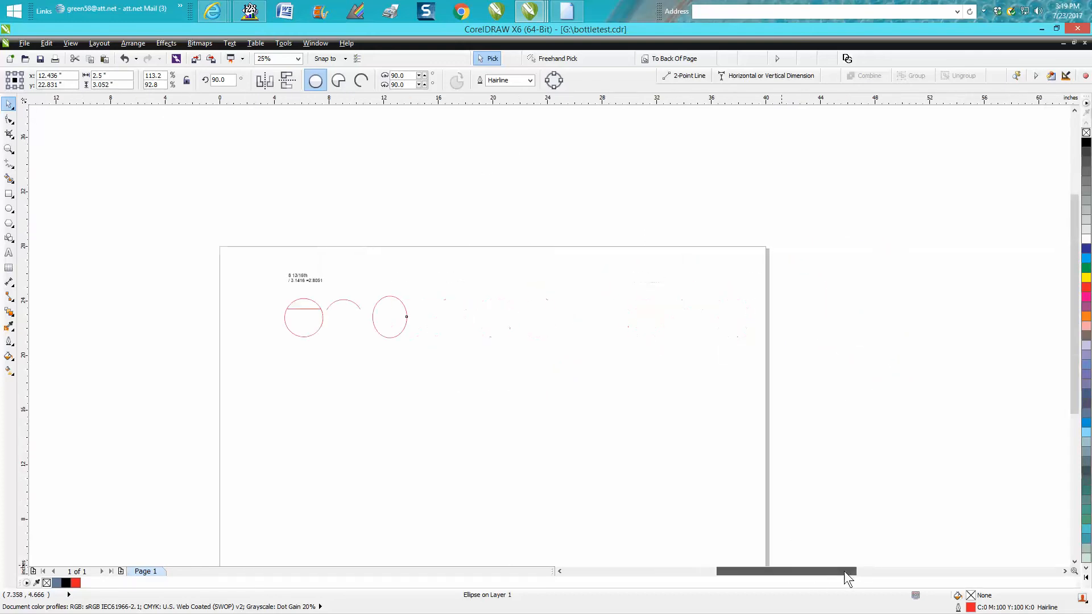
scroll(665, 467, "down", 1)
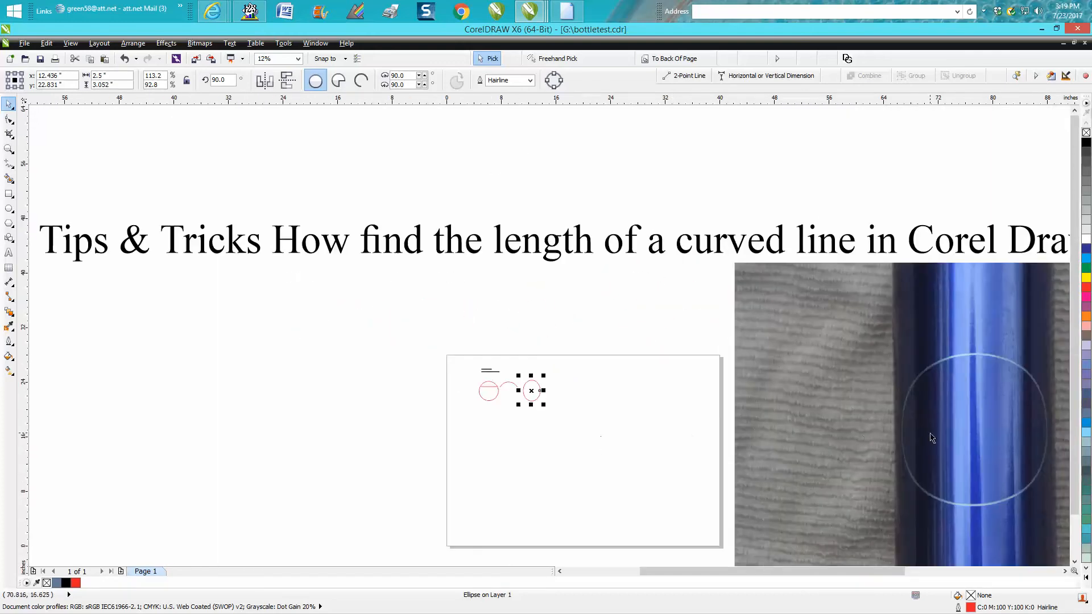
left_click(8, 149)
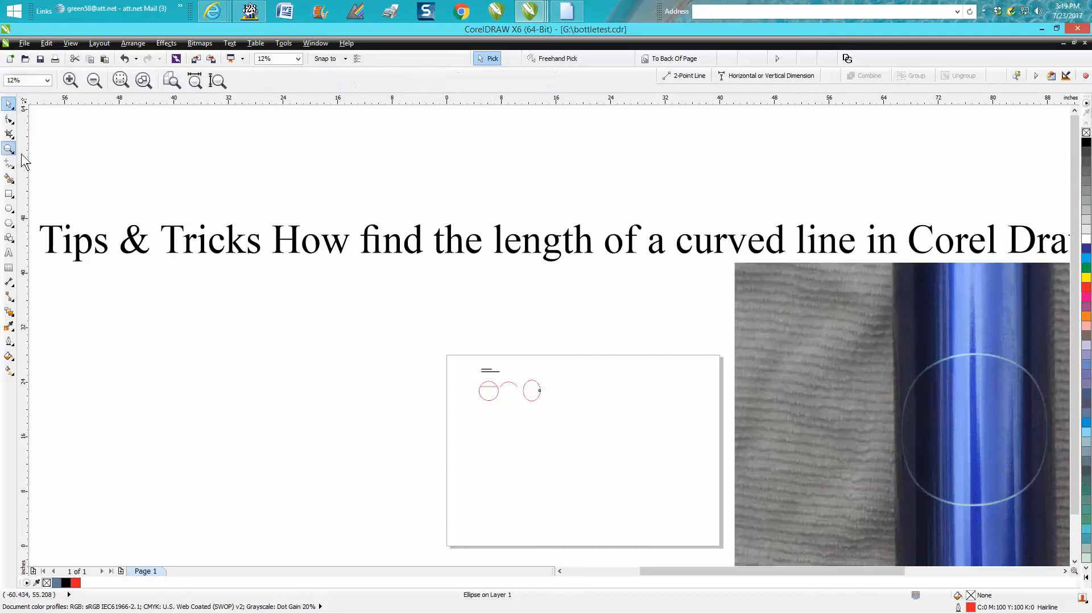
left_click_drag(447, 368, 647, 445)
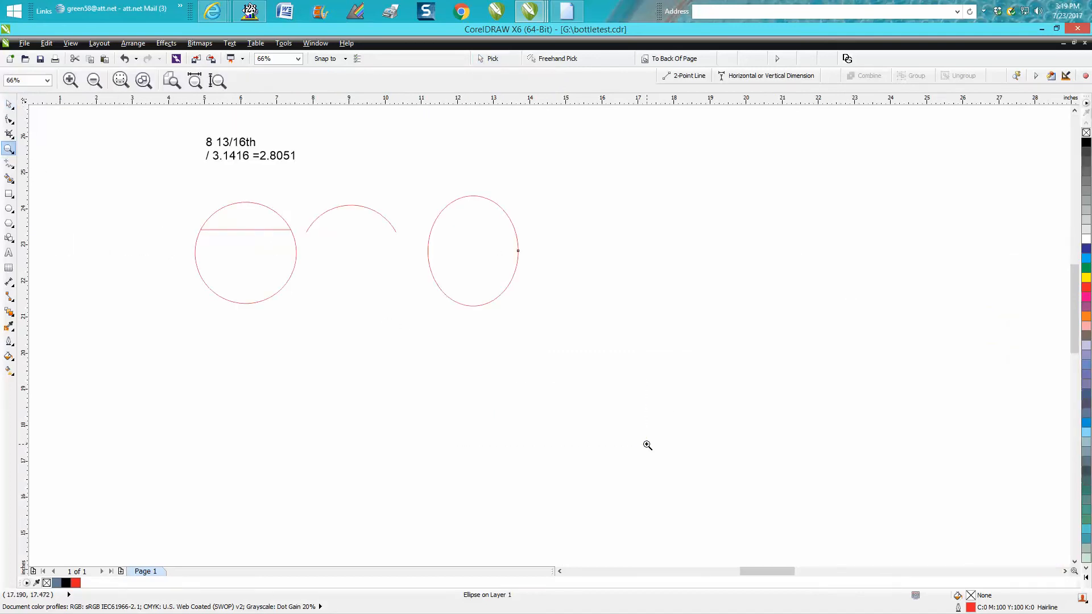
scroll(541, 243, "down", 2)
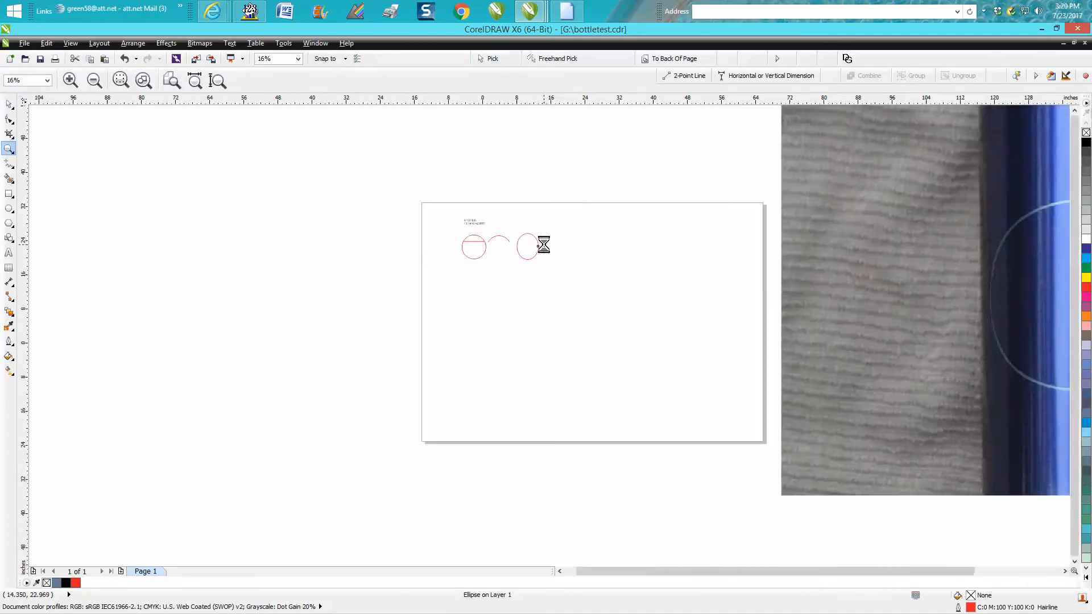
scroll(544, 245, "down", 1)
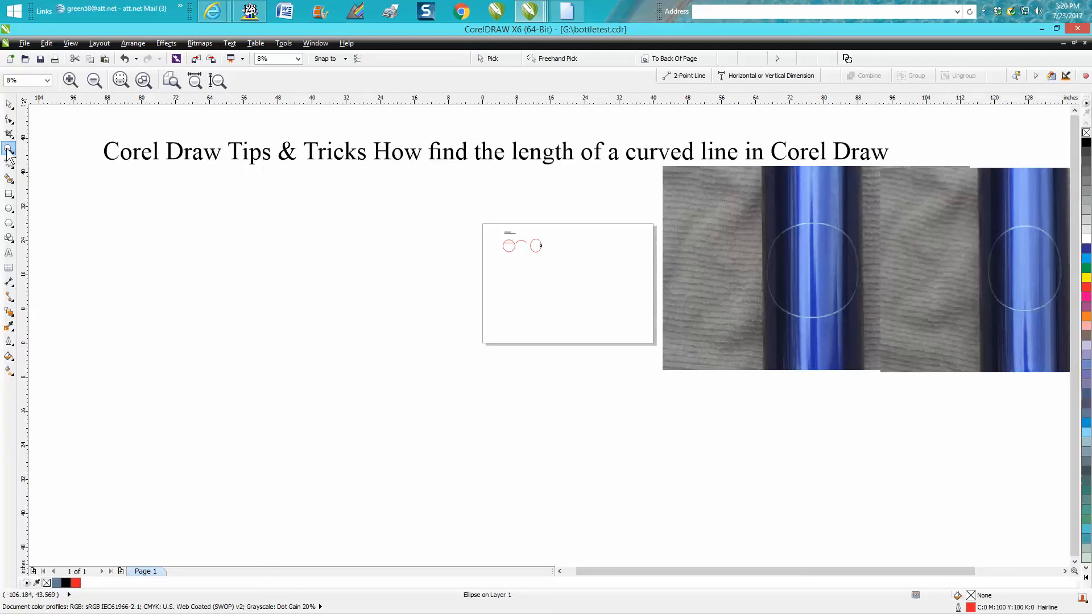
left_click_drag(467, 220, 623, 290)
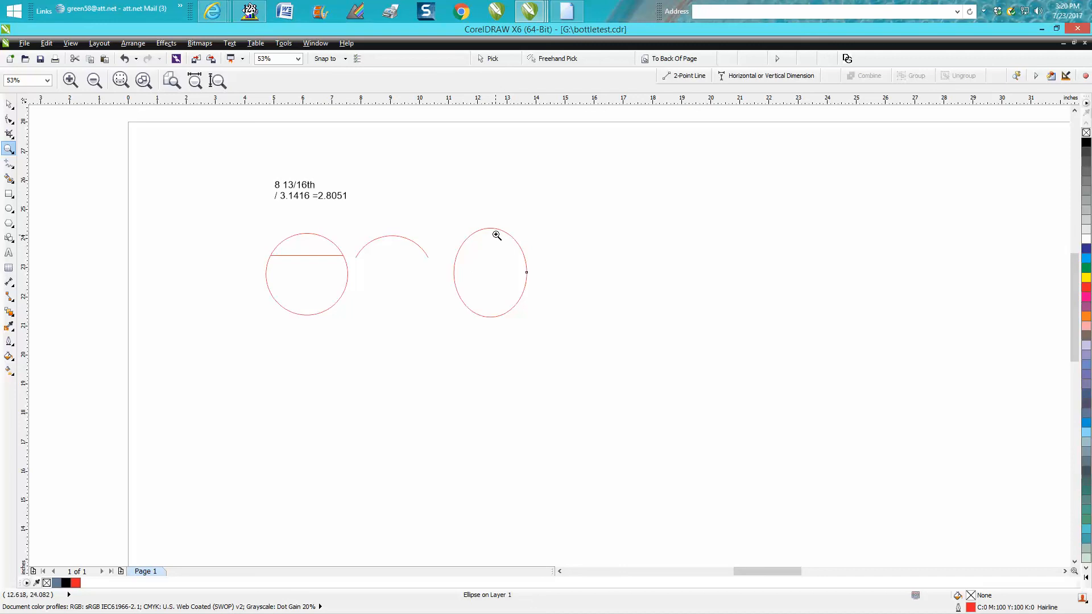
left_click(8, 104)
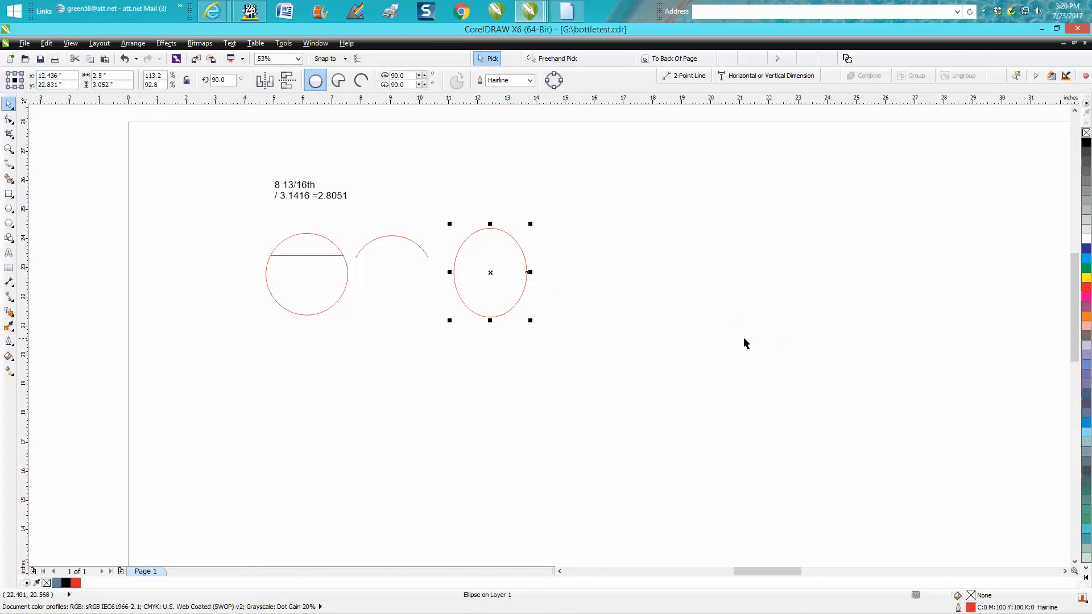
scroll(790, 339, "down", 4)
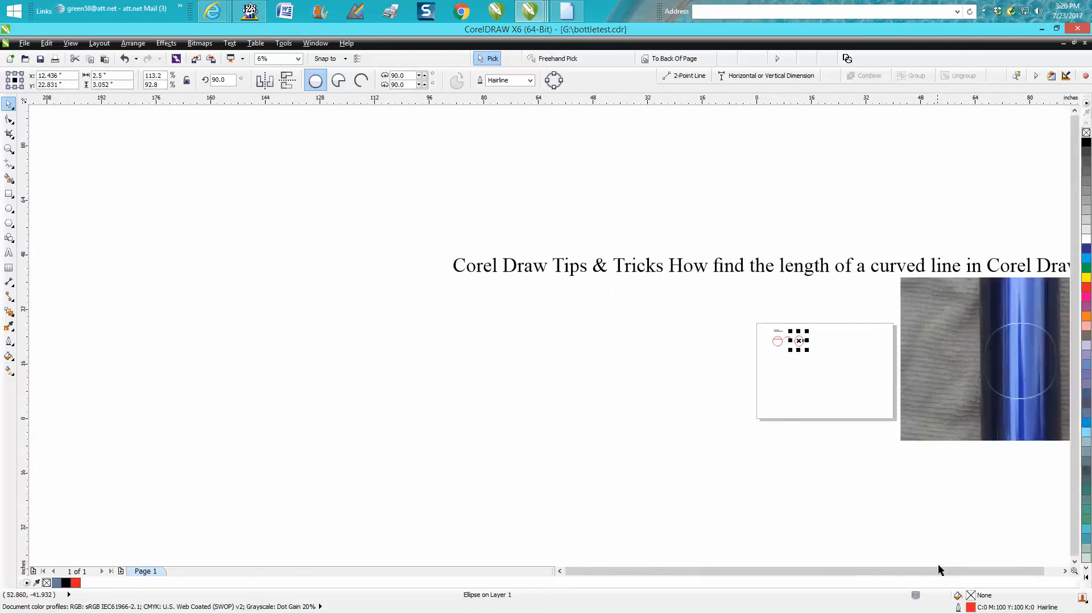
left_click_drag(940, 570, 961, 570)
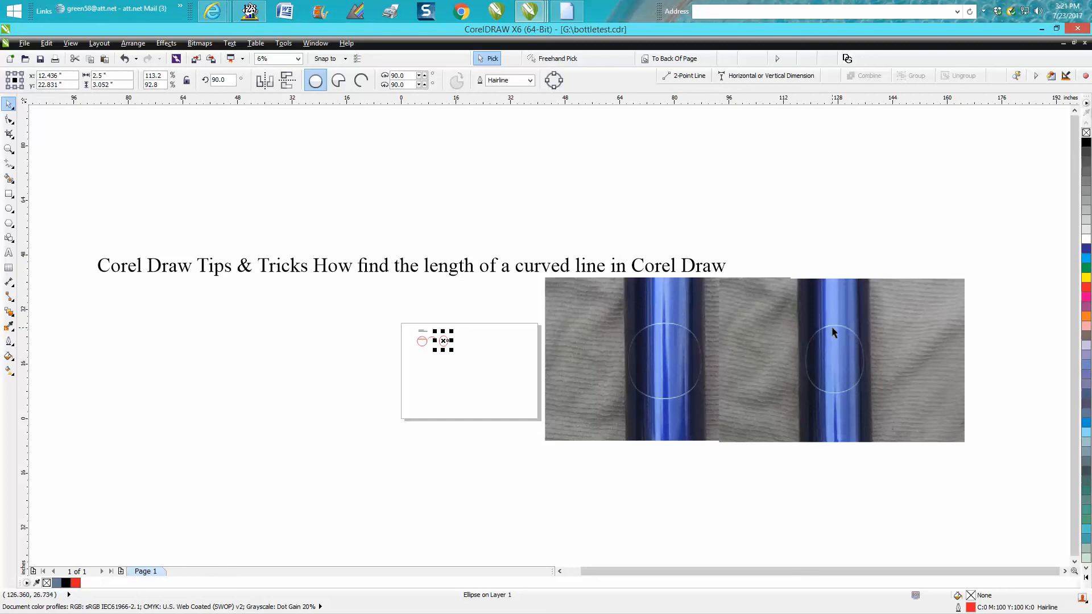
scroll(625, 312, "down", 2)
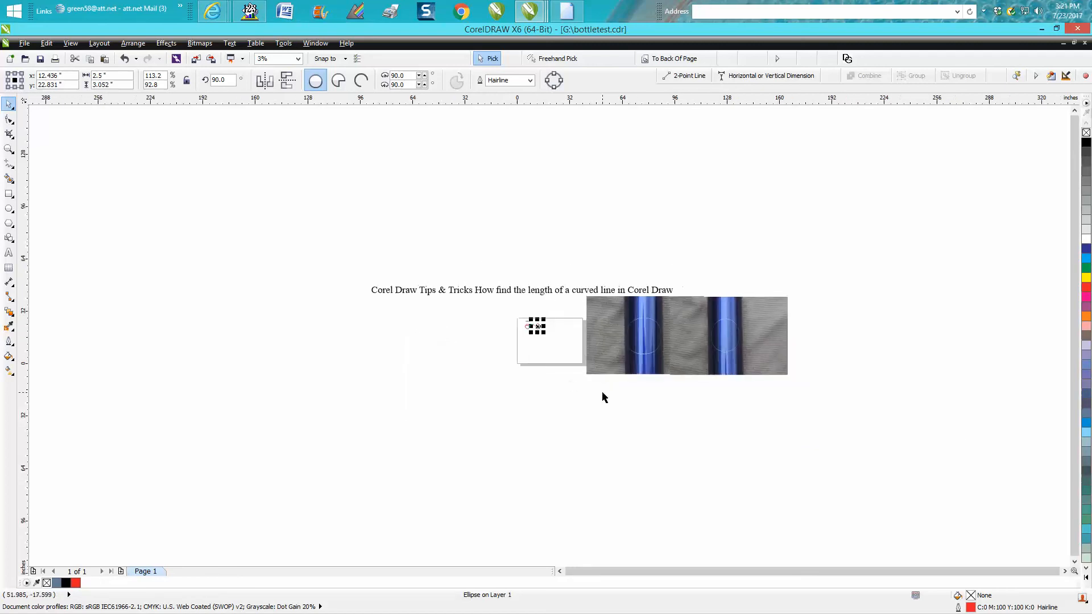
Step: Move the ellipse down and away from the arc, centred at about X 17.9, Y 18.6 inches on the page
left_click(9, 149)
left_click_drag(506, 301, 573, 357)
left_click(9, 104)
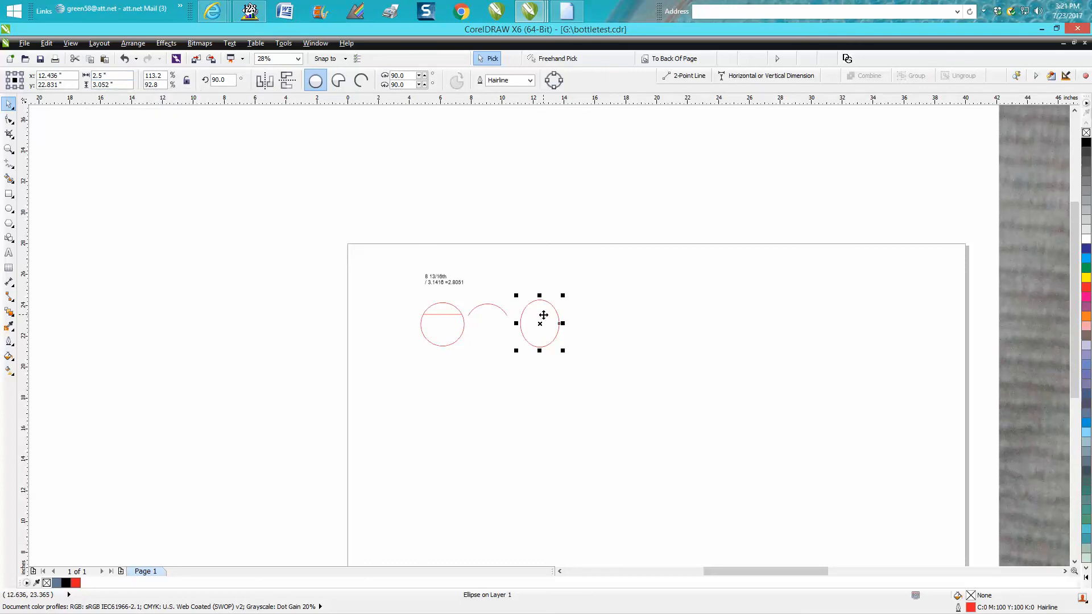
scroll(542, 321, "down", 2)
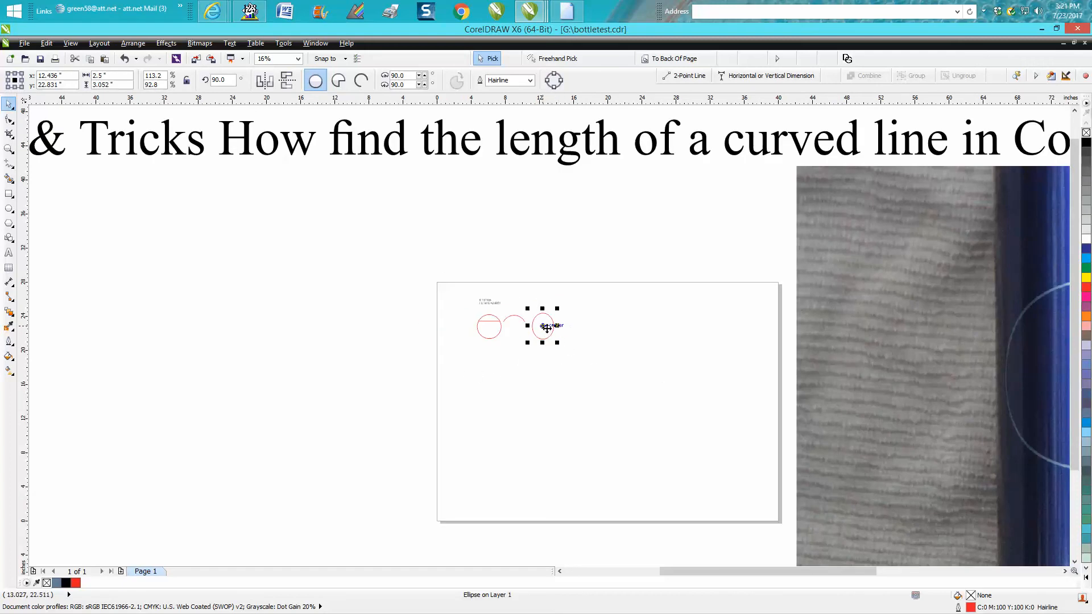
left_click_drag(544, 326, 590, 362)
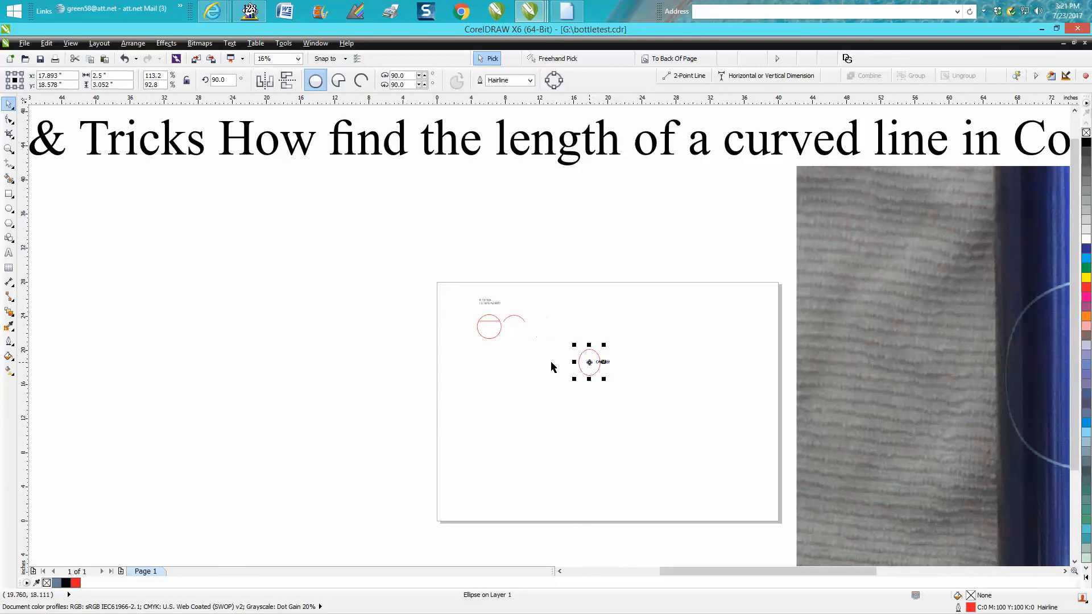
Step: Rotate the bottle photo nearest the page to 90 degrees and move it away from the other photo, partly over the page
scroll(561, 369, "down", 2)
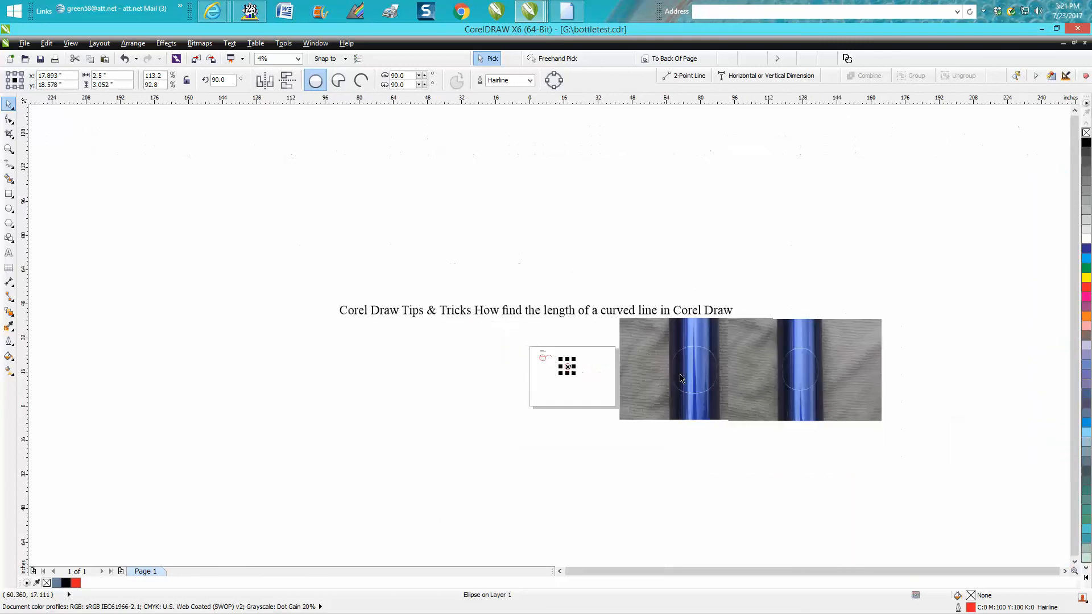
left_click(701, 373)
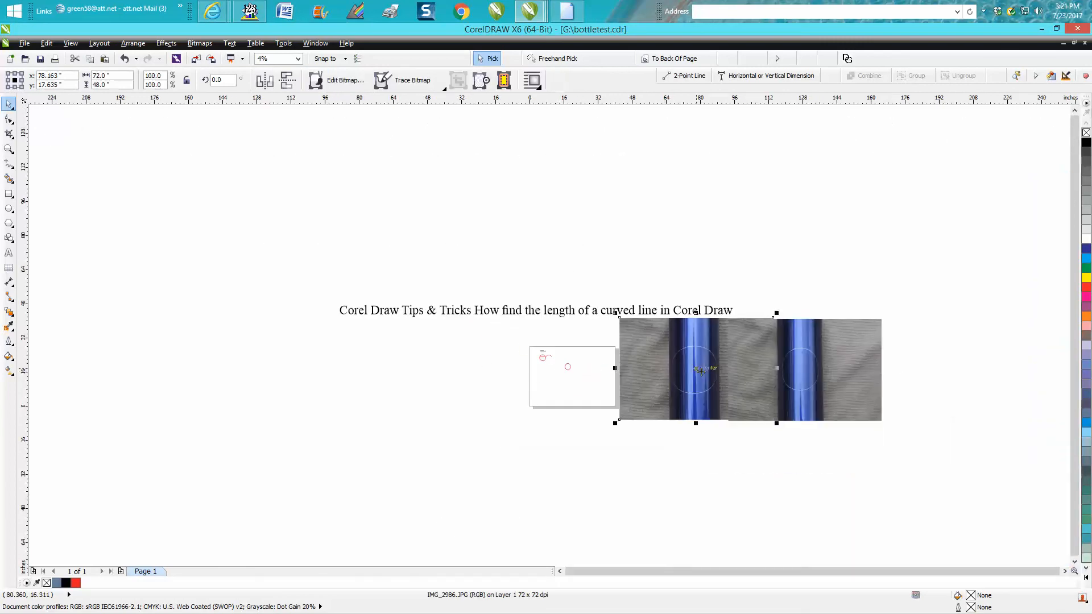
left_click_drag(224, 77, 186, 85)
type("90")
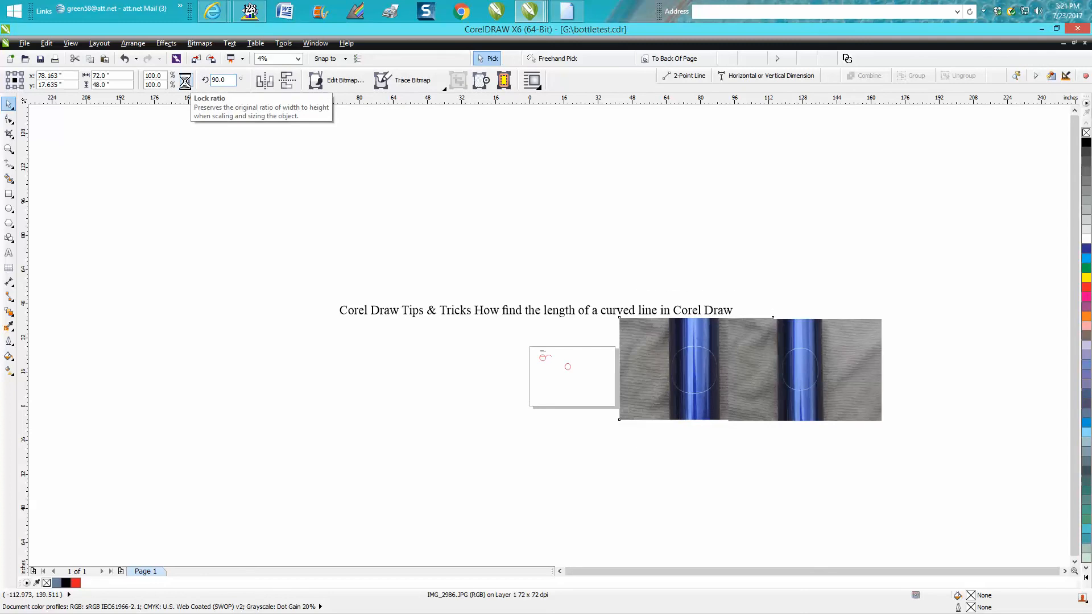
key("Return")
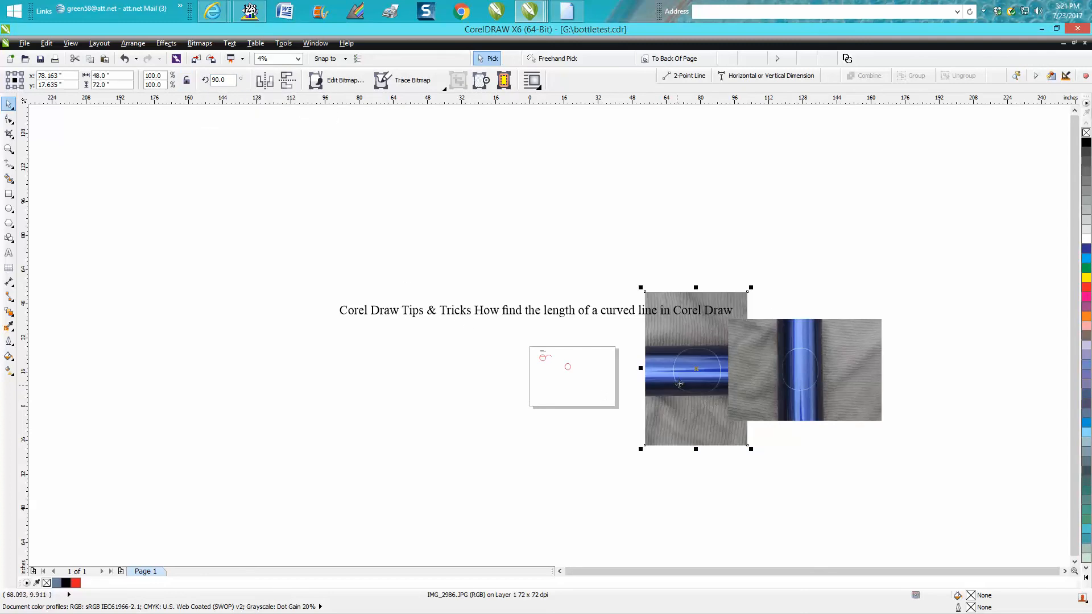
left_click_drag(679, 376, 622, 382)
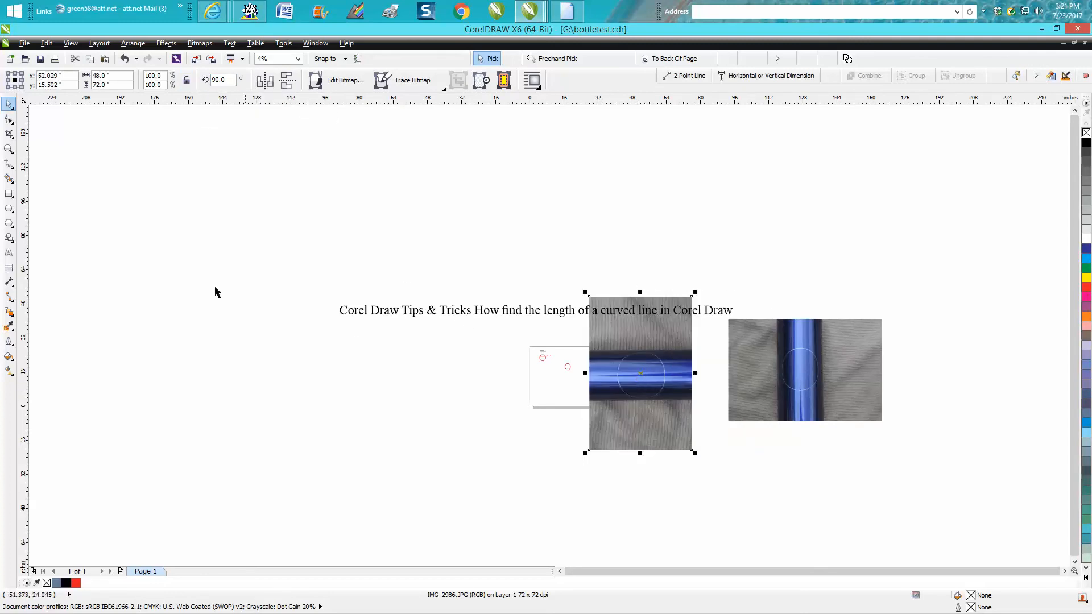
Step: Move the title text into the empty area above the photos and enlarge it to nearly twice its size
left_click(5, 147)
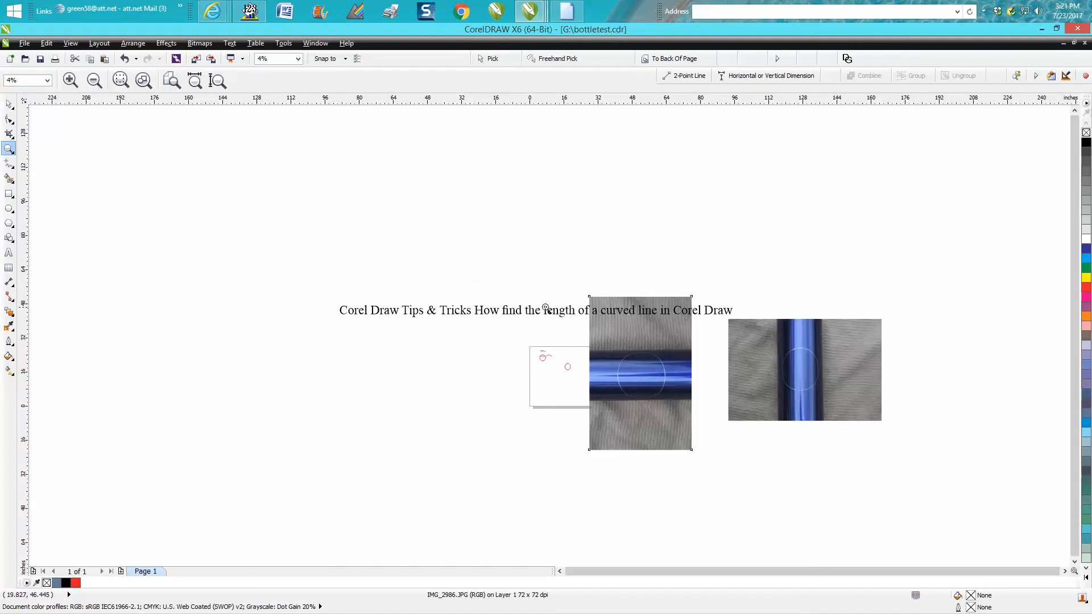
left_click(9, 104)
left_click(497, 328)
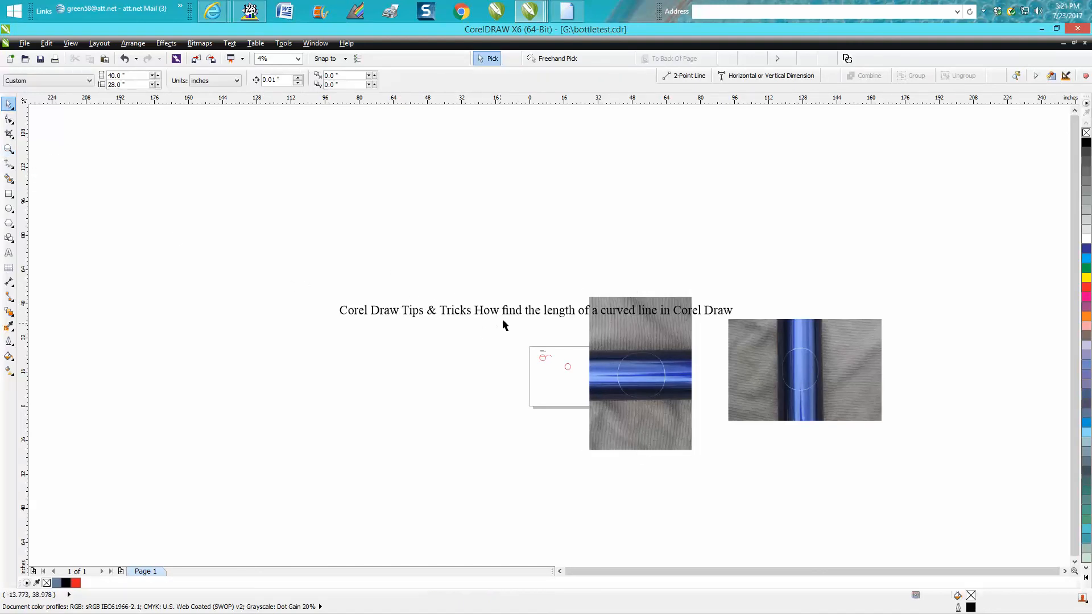
left_click_drag(507, 319, 395, 190)
left_click_drag(636, 199, 938, 312)
left_click(616, 226)
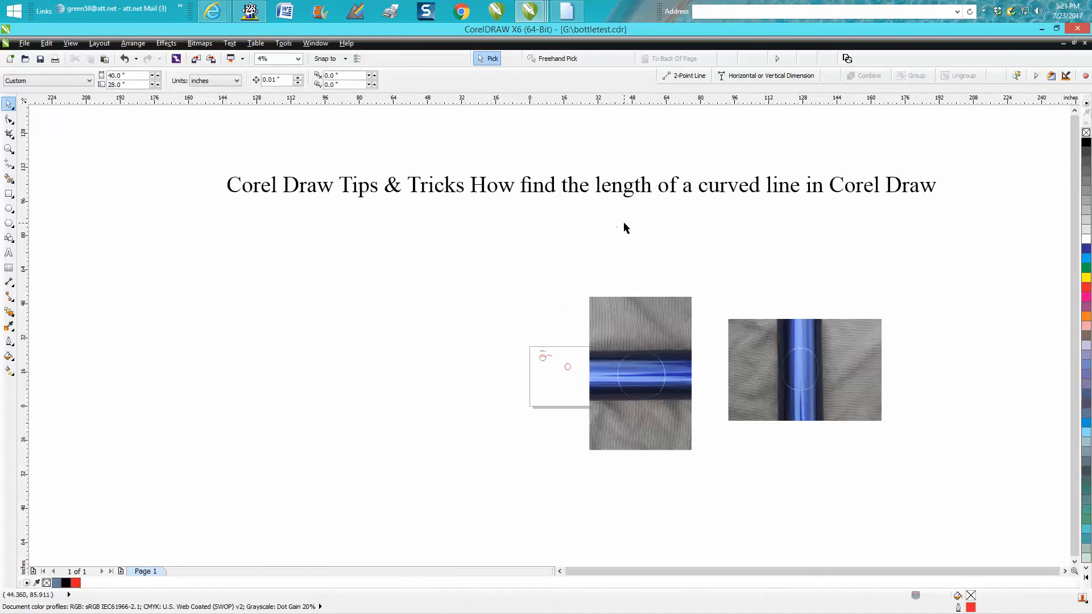
Step: Examine the horizontal bottle photo's engraved circle, the diameter calculation, the circle with its chord, the separate arc and the ellipse, and both photos together
left_click(9, 149)
left_click_drag(521, 325, 758, 451)
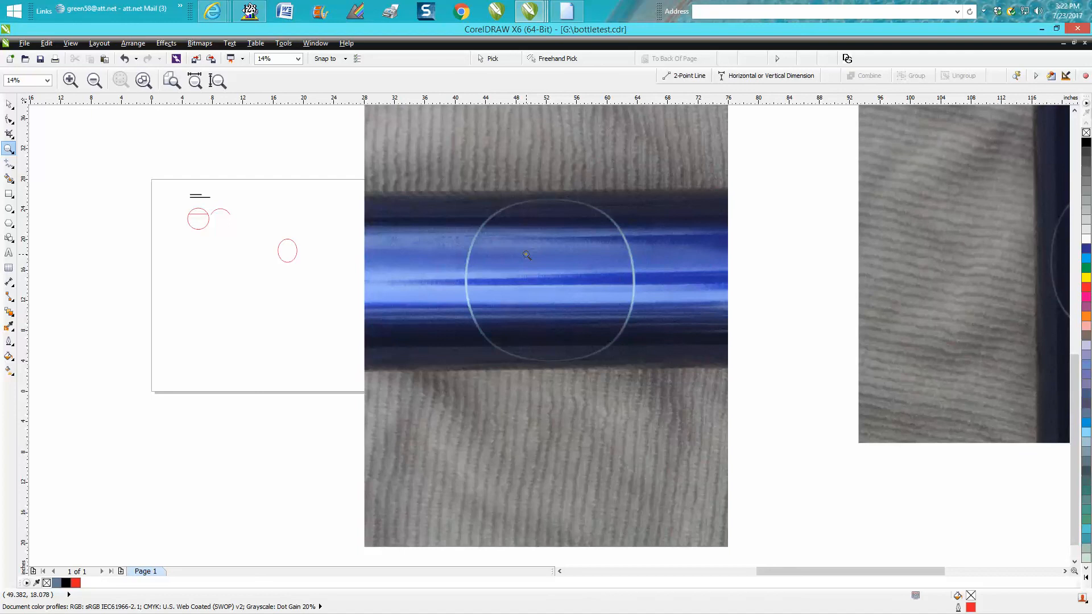
left_click_drag(181, 188, 337, 275)
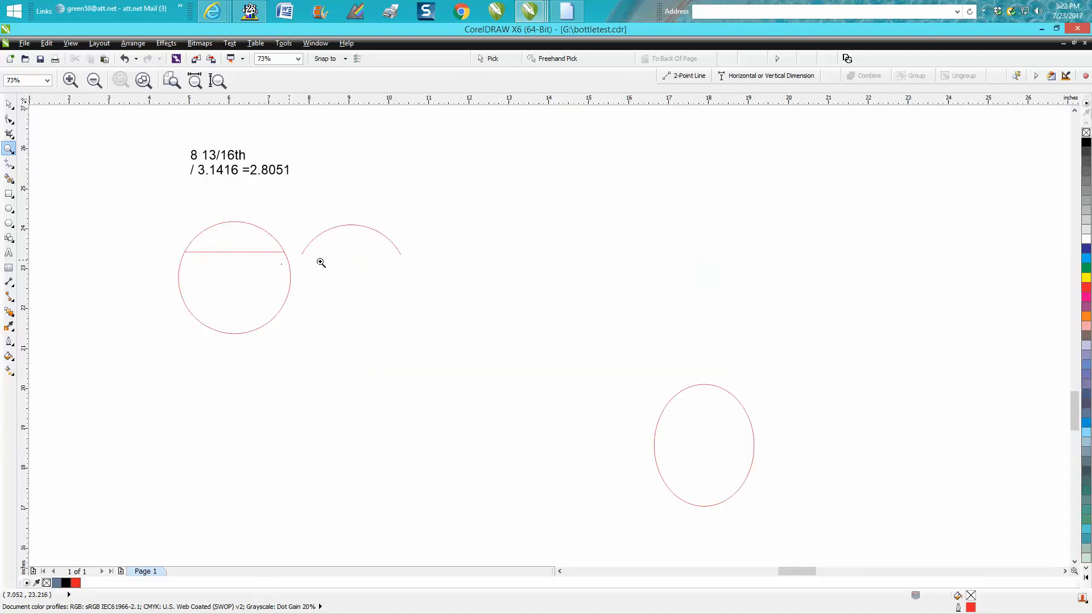
key("F4")
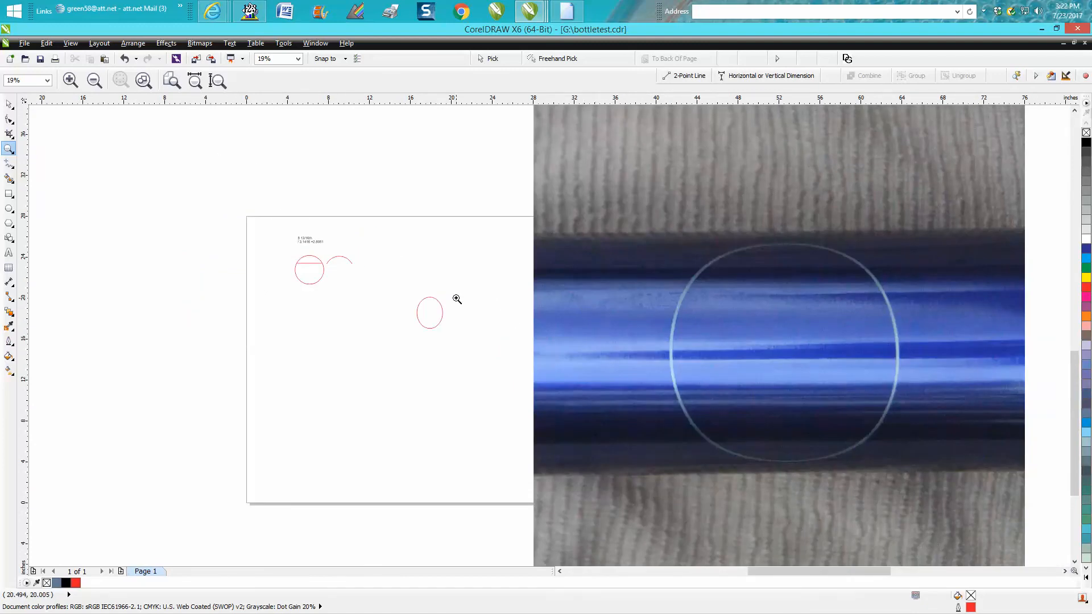
left_click_drag(291, 233, 372, 302)
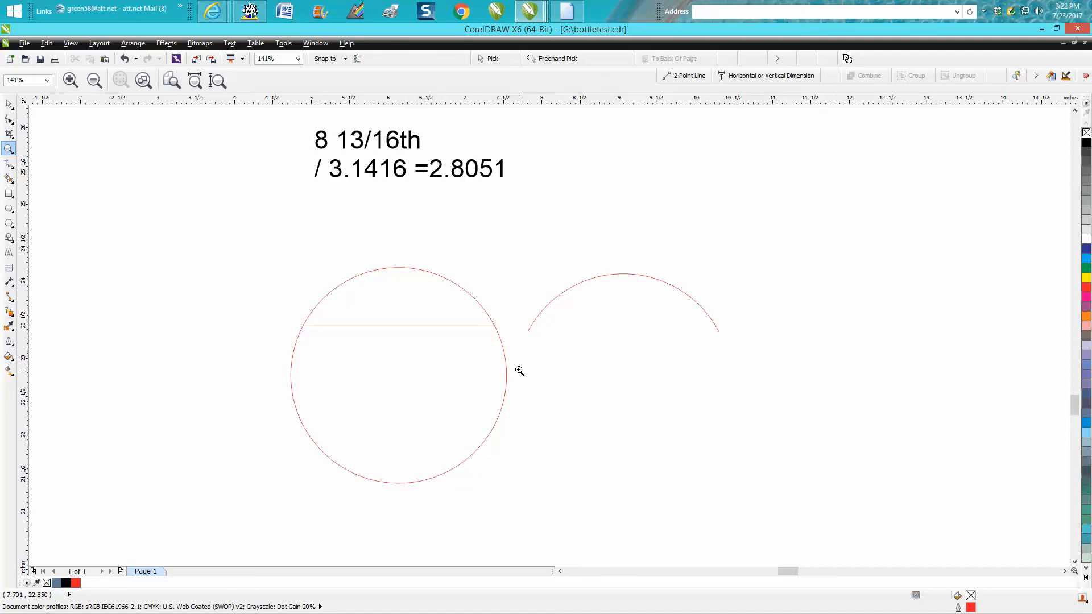
scroll(519, 371, "down", 3)
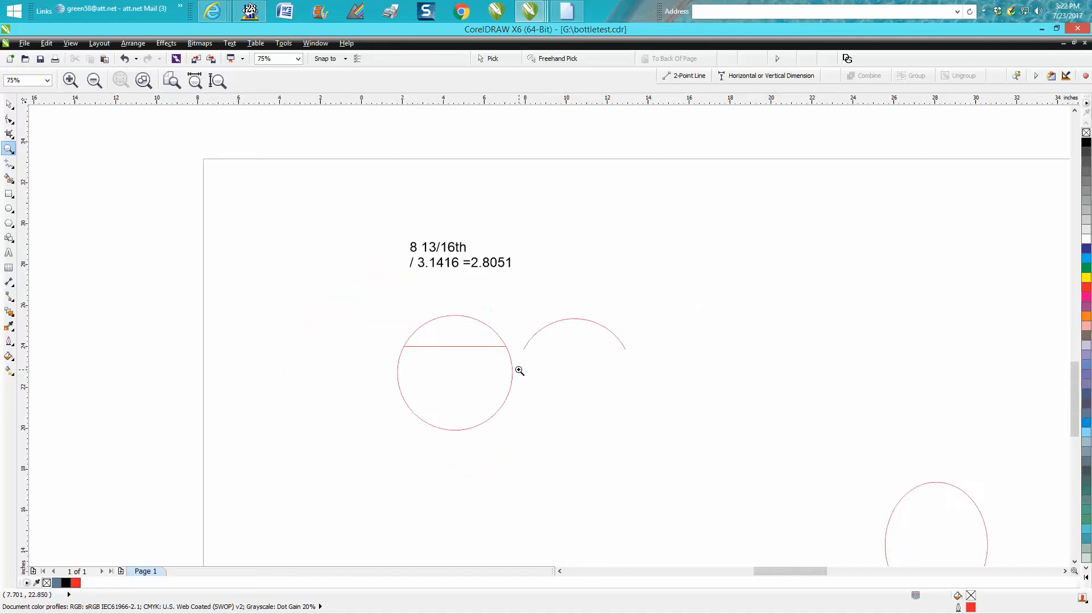
scroll(518, 370, "down", 3)
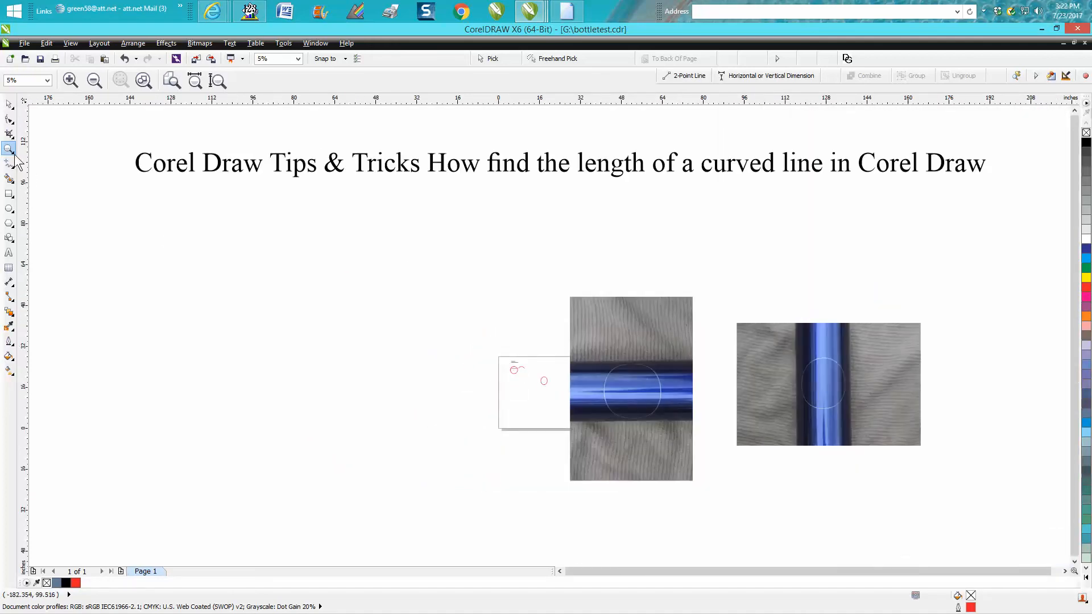
left_click_drag(498, 357, 972, 487)
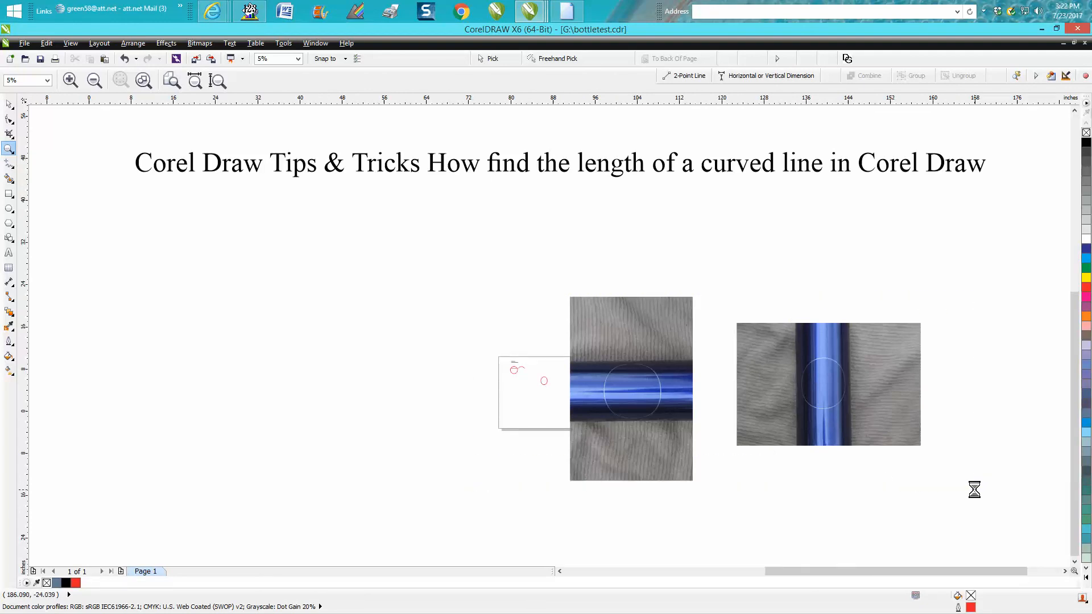